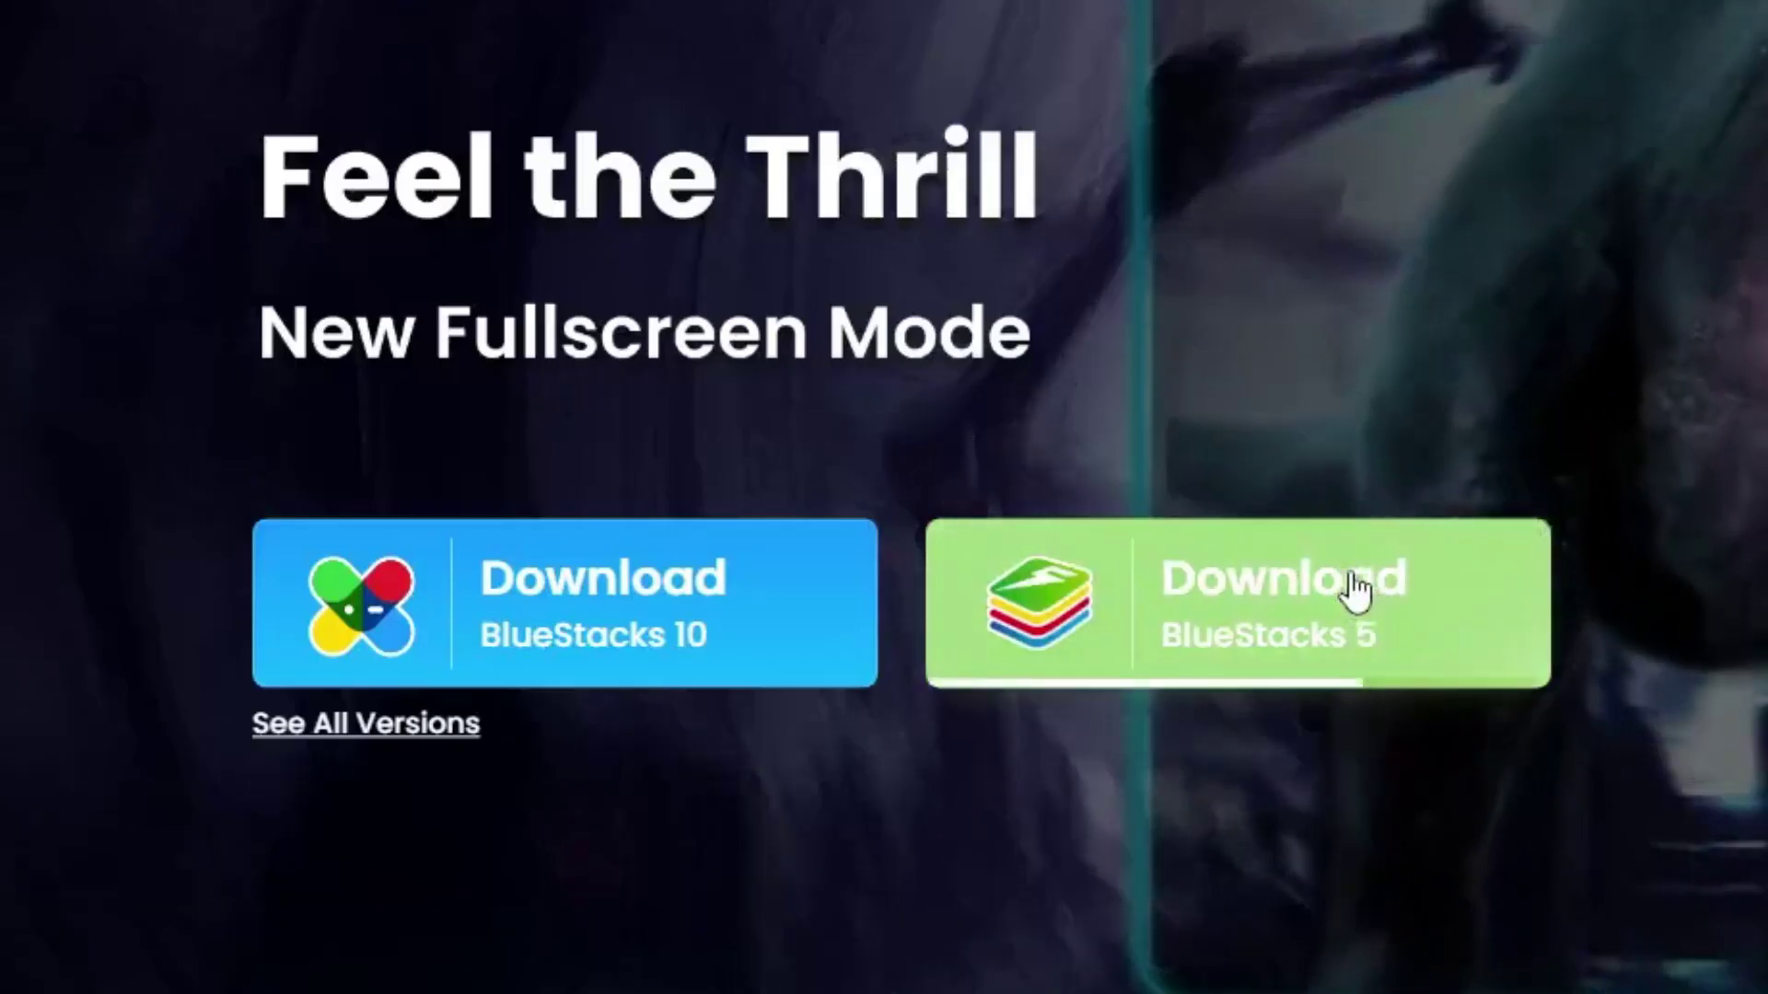
Download the BlueStacks 5 installer from the BlueStacks website
{"action": "left_click", "coordinate": [1353, 596]}
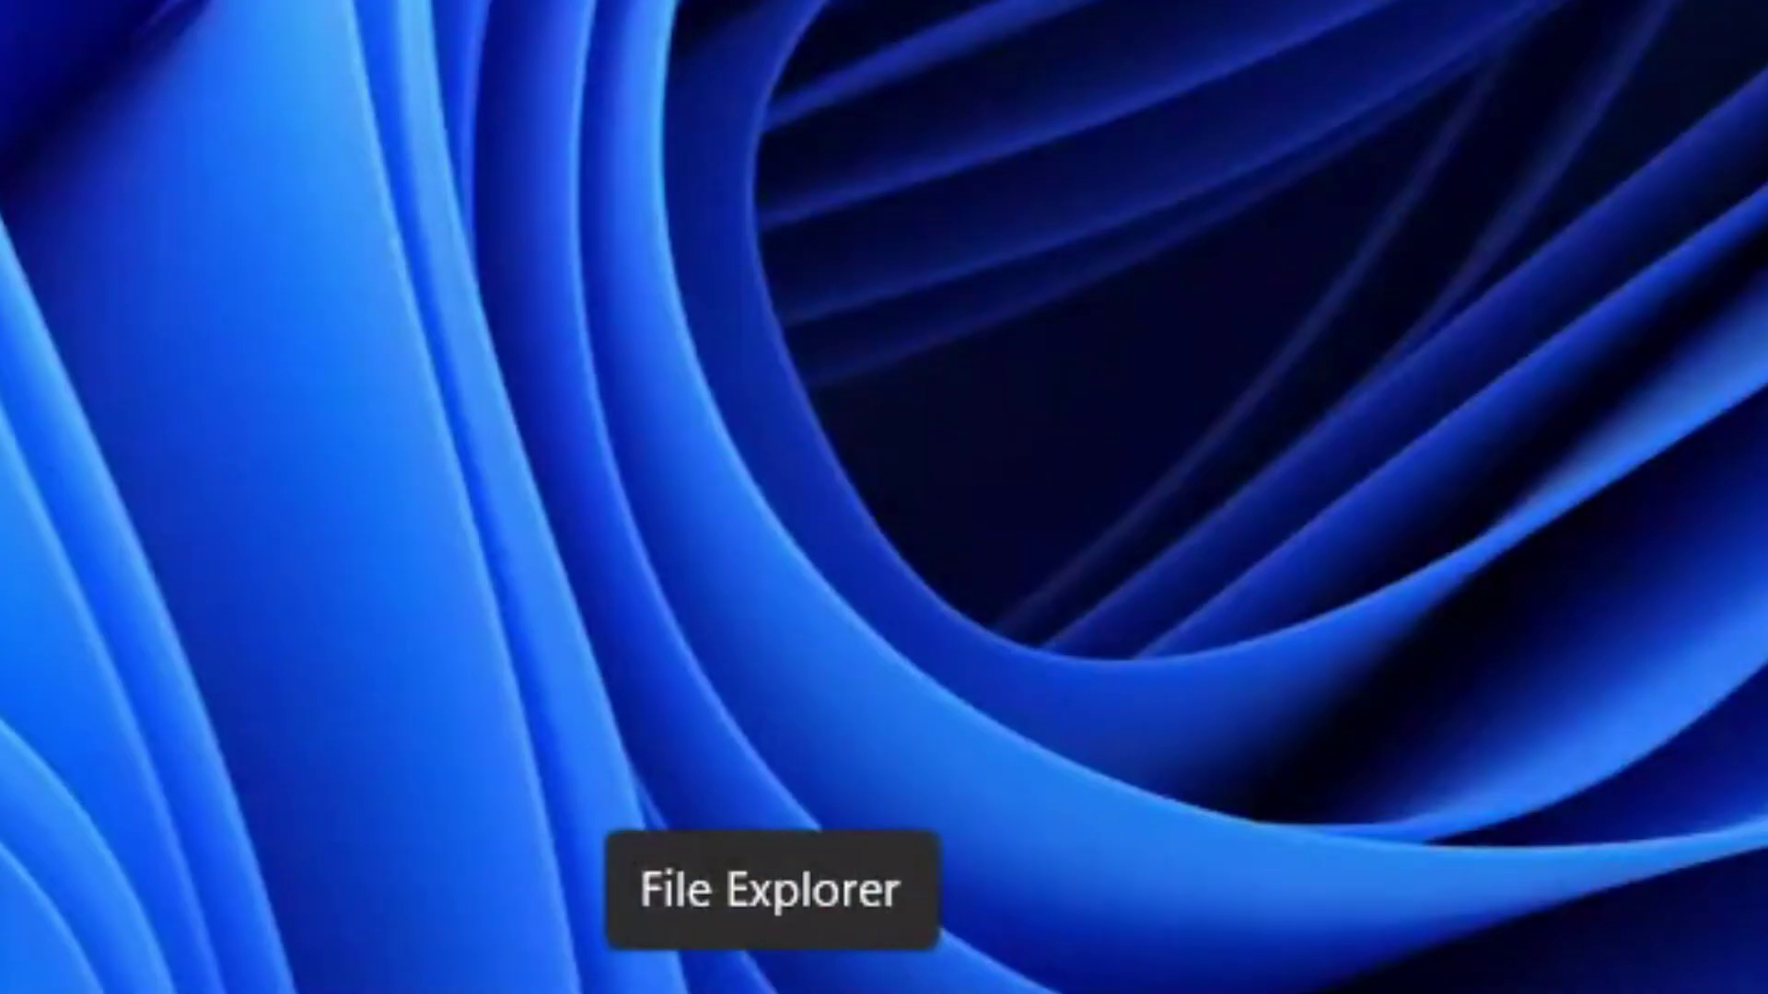
Launch the BlueStacksInstaller application from the Downloads folder
{"action": "left_click", "coordinate": [772, 981]}
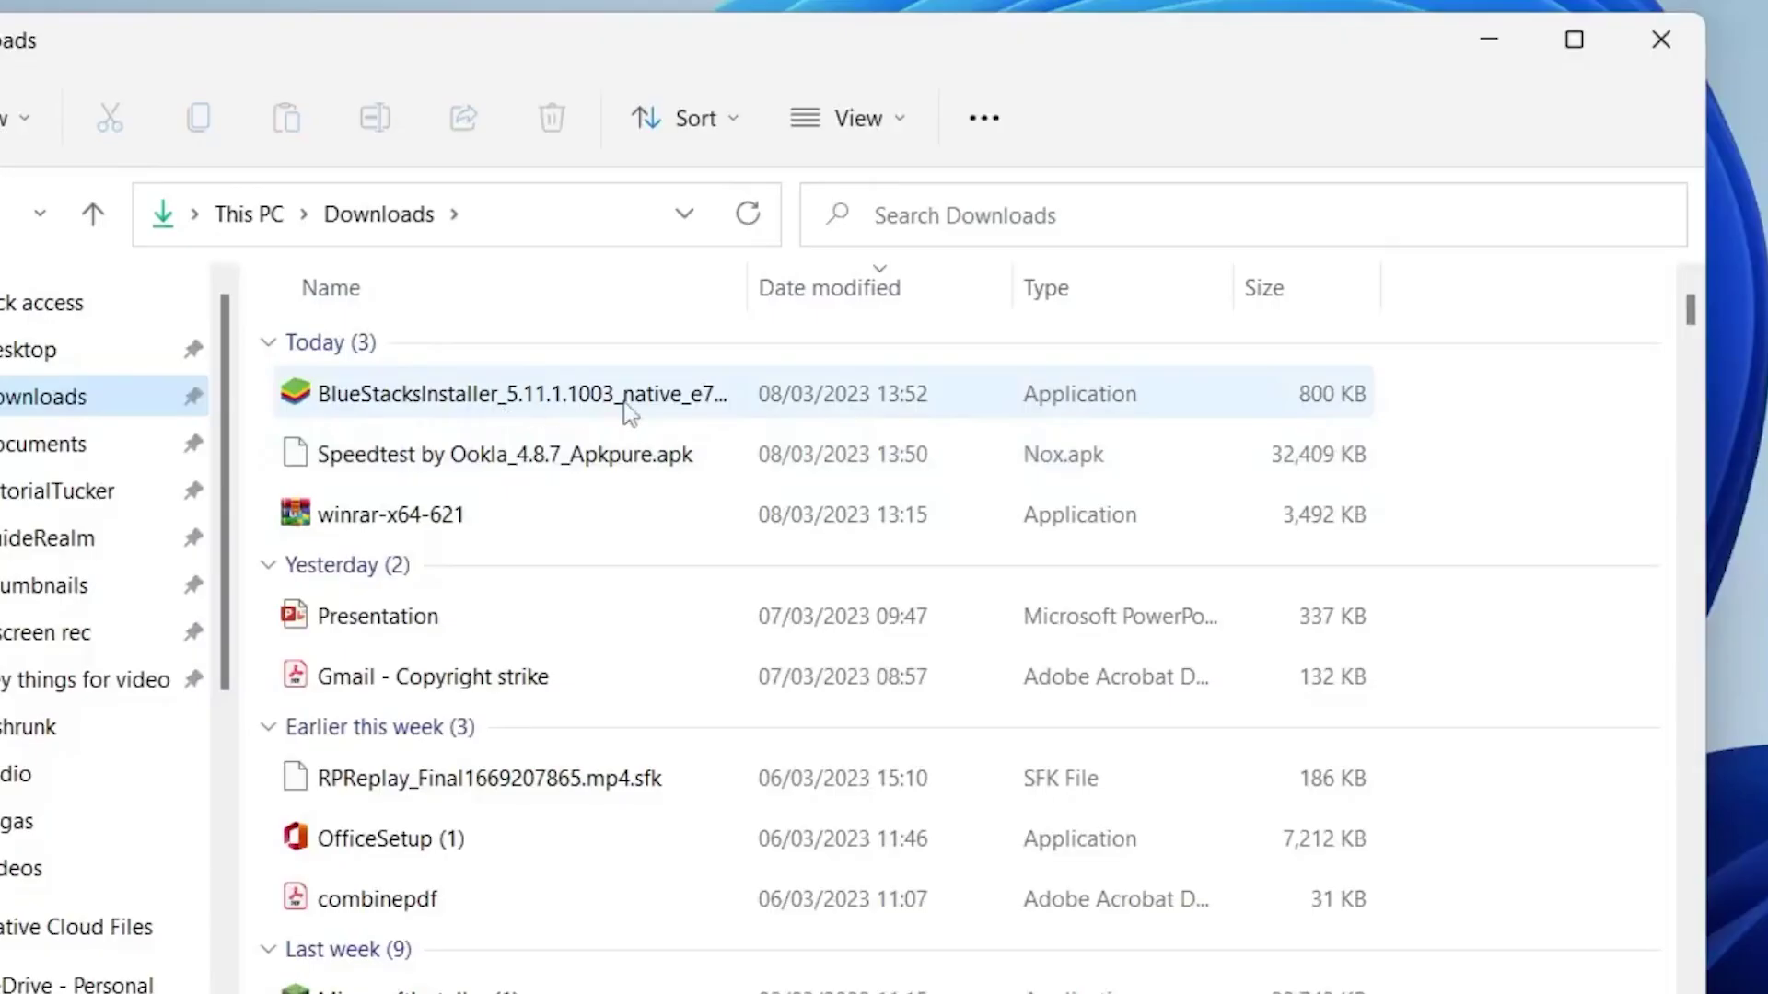
{"action": "double_click", "coordinate": [571, 408]}
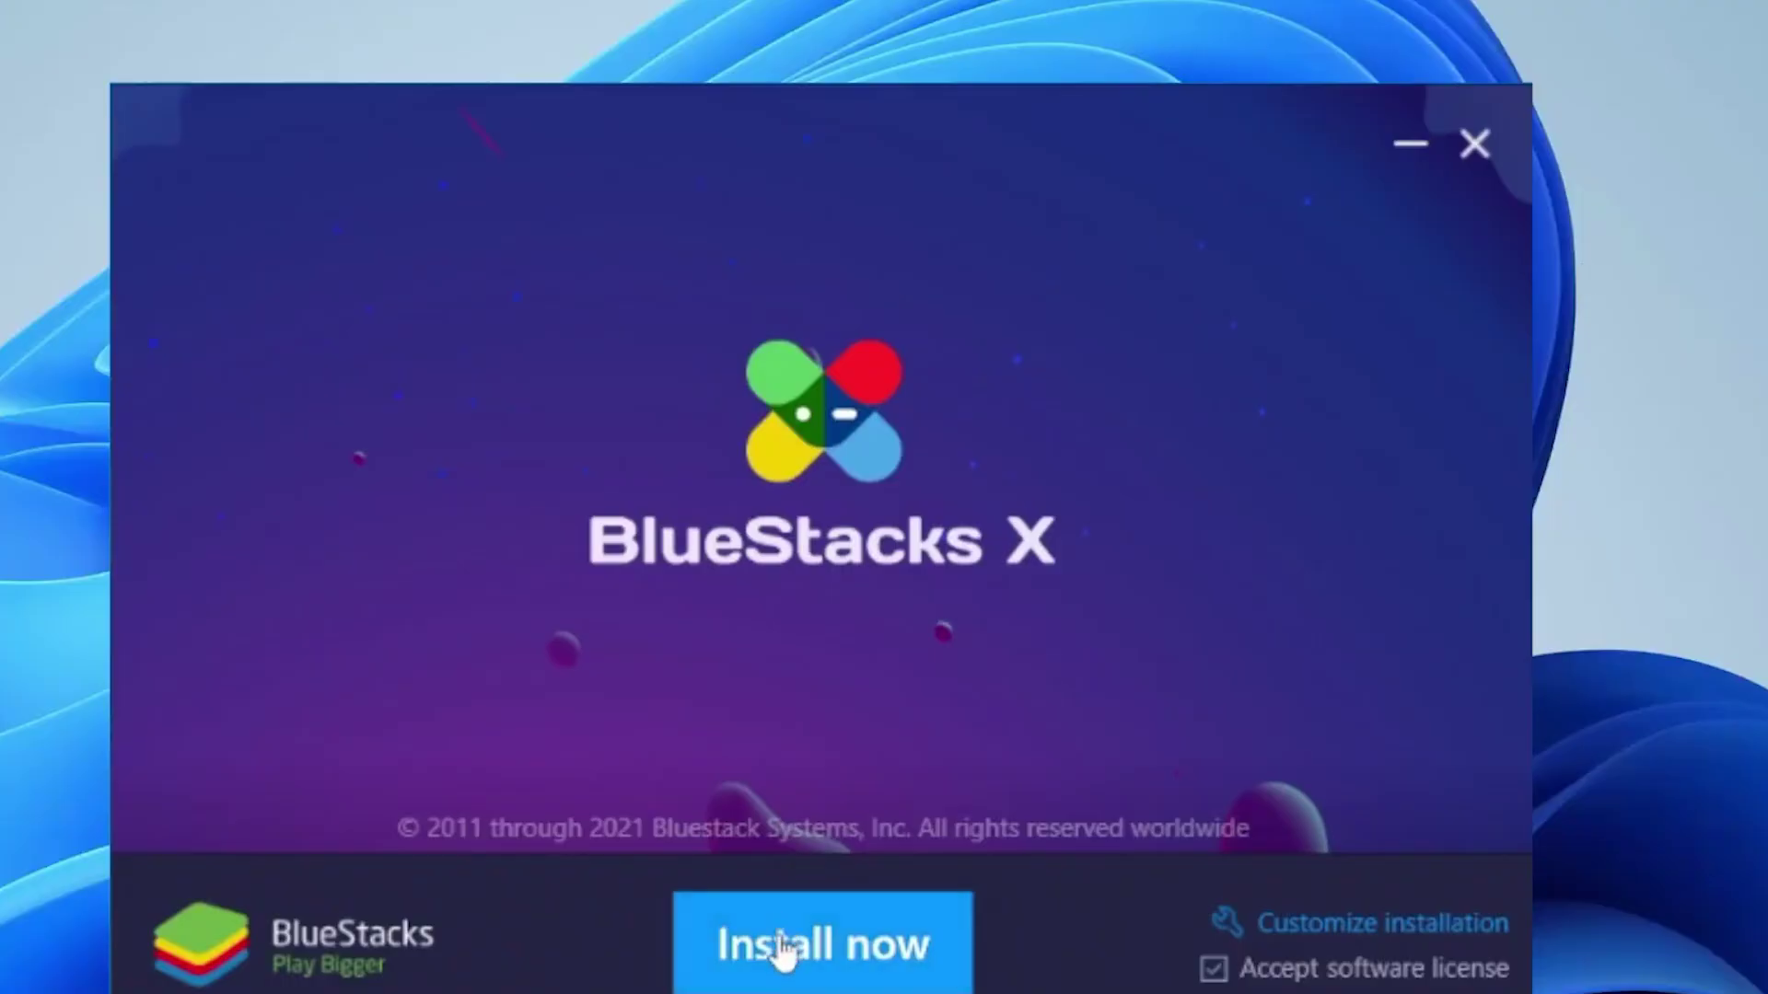
Start the BlueStacks installation with the software license accepted
{"action": "left_click", "coordinate": [782, 944]}
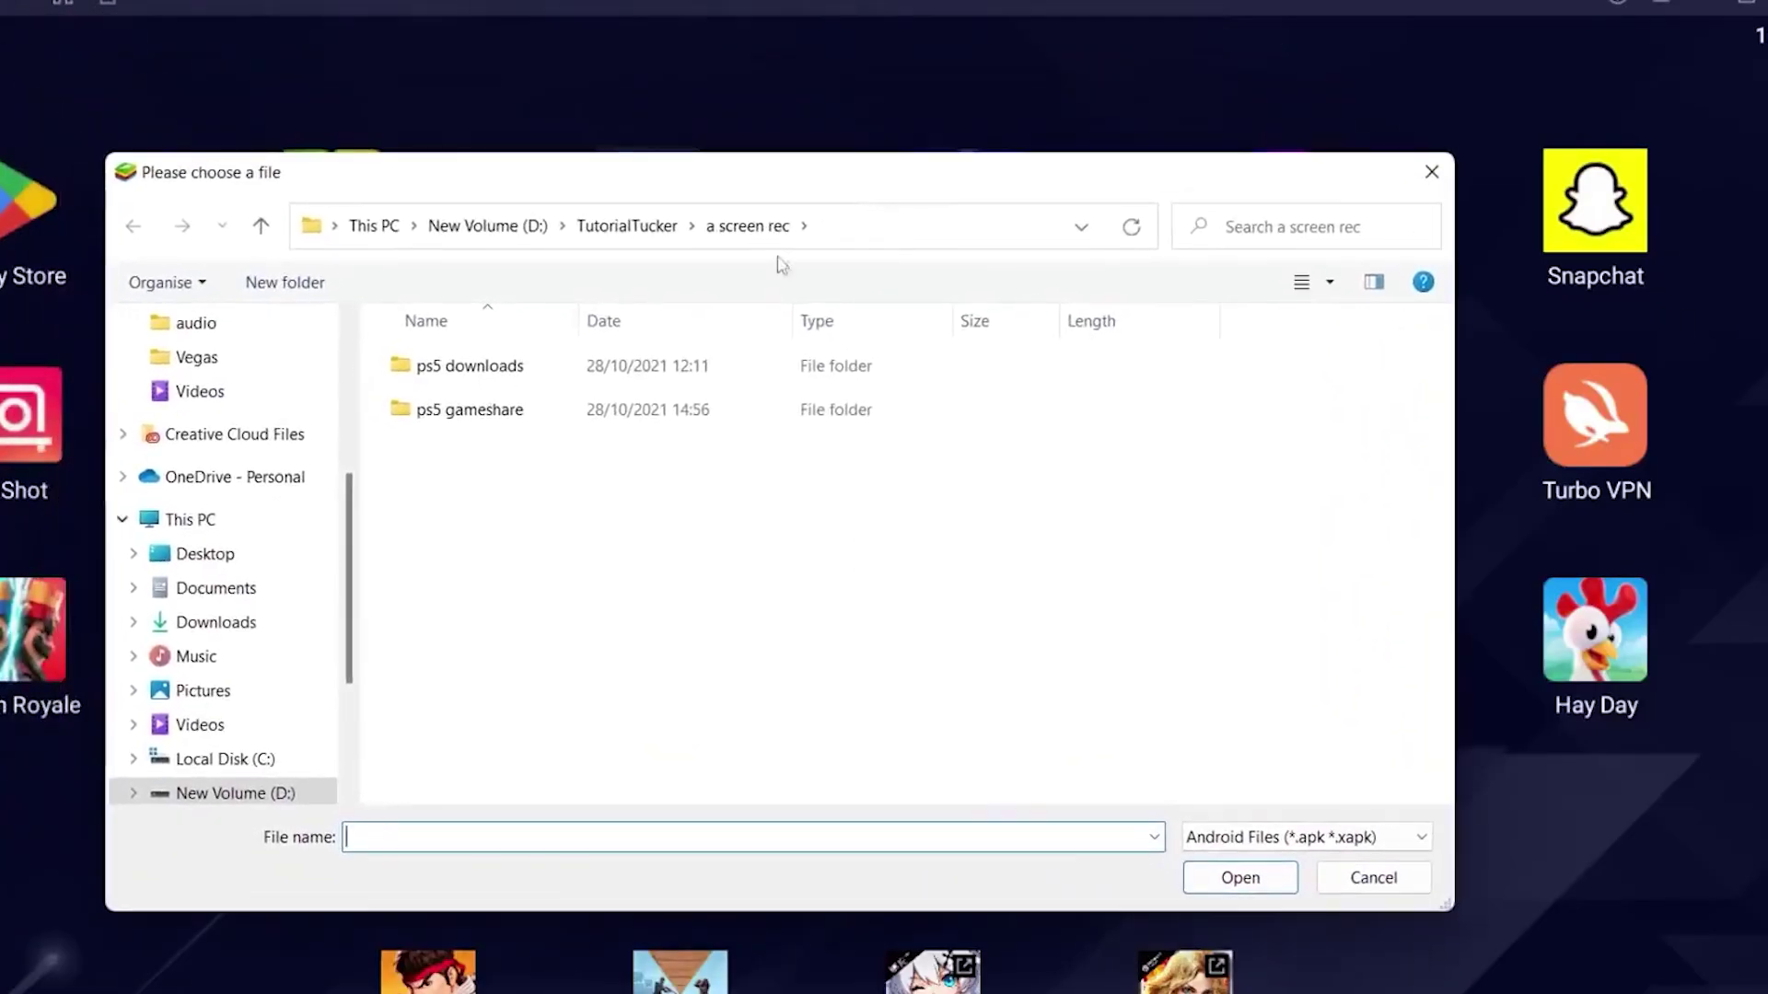
{"action": "scroll", "coordinate": [184, 428], "scroll_direction": "up", "scroll_amount": 1}
{"action": "scroll", "coordinate": [184, 426], "scroll_direction": "up", "scroll_amount": 2}
{"action": "scroll", "coordinate": [221, 380], "scroll_direction": "up", "scroll_amount": 1}
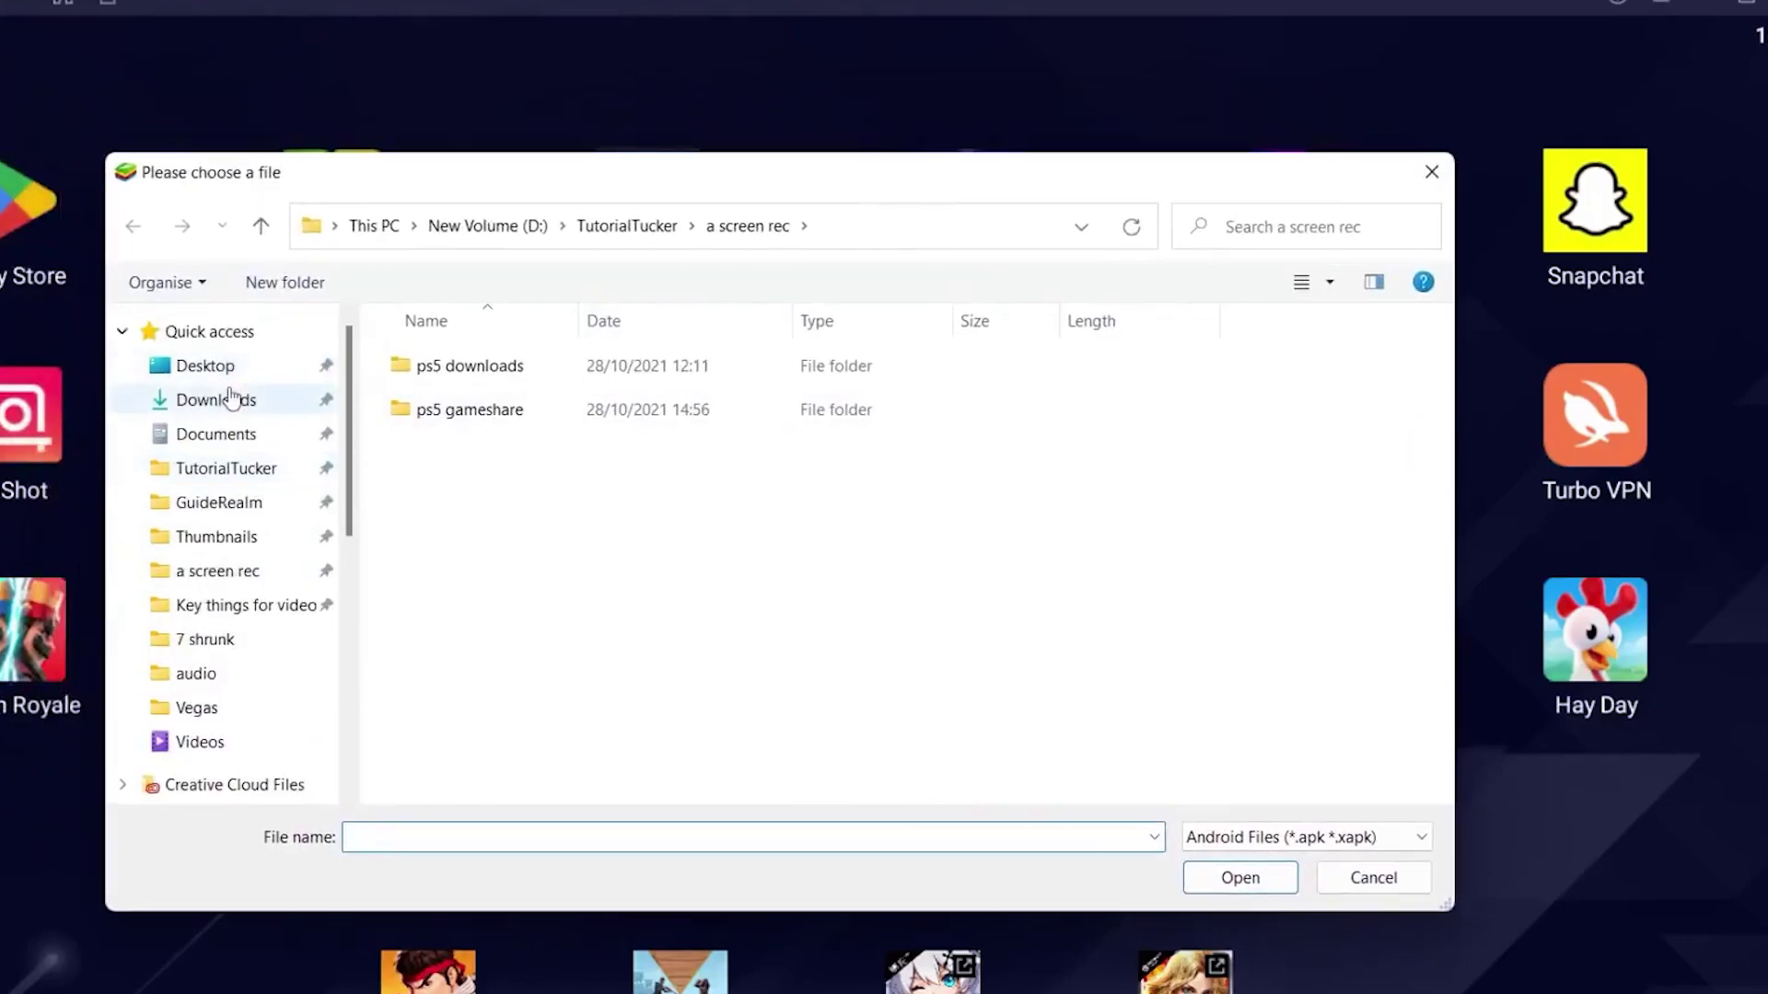
Install 'Speedtest by Ookla_4.8.7_Apkpure.apk' from the Desktop into the emulator
{"action": "left_click", "coordinate": [205, 365]}
{"action": "left_click", "coordinate": [500, 500]}
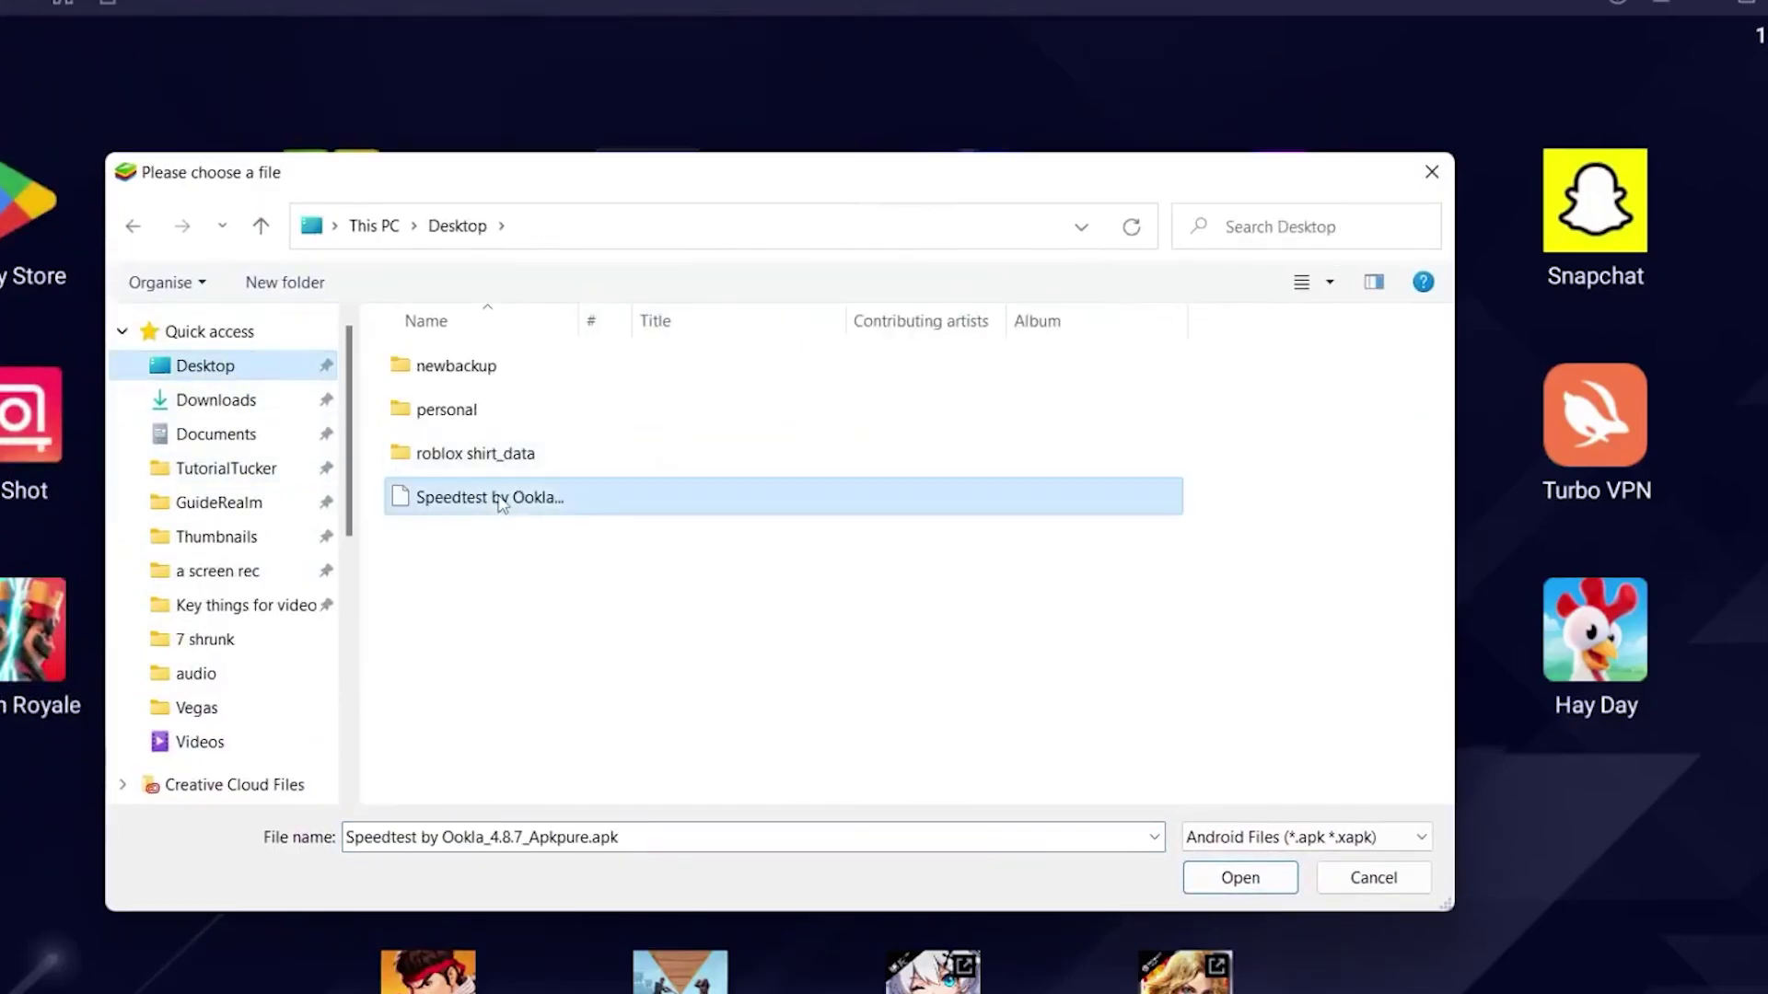
{"action": "left_click", "coordinate": [1216, 885]}
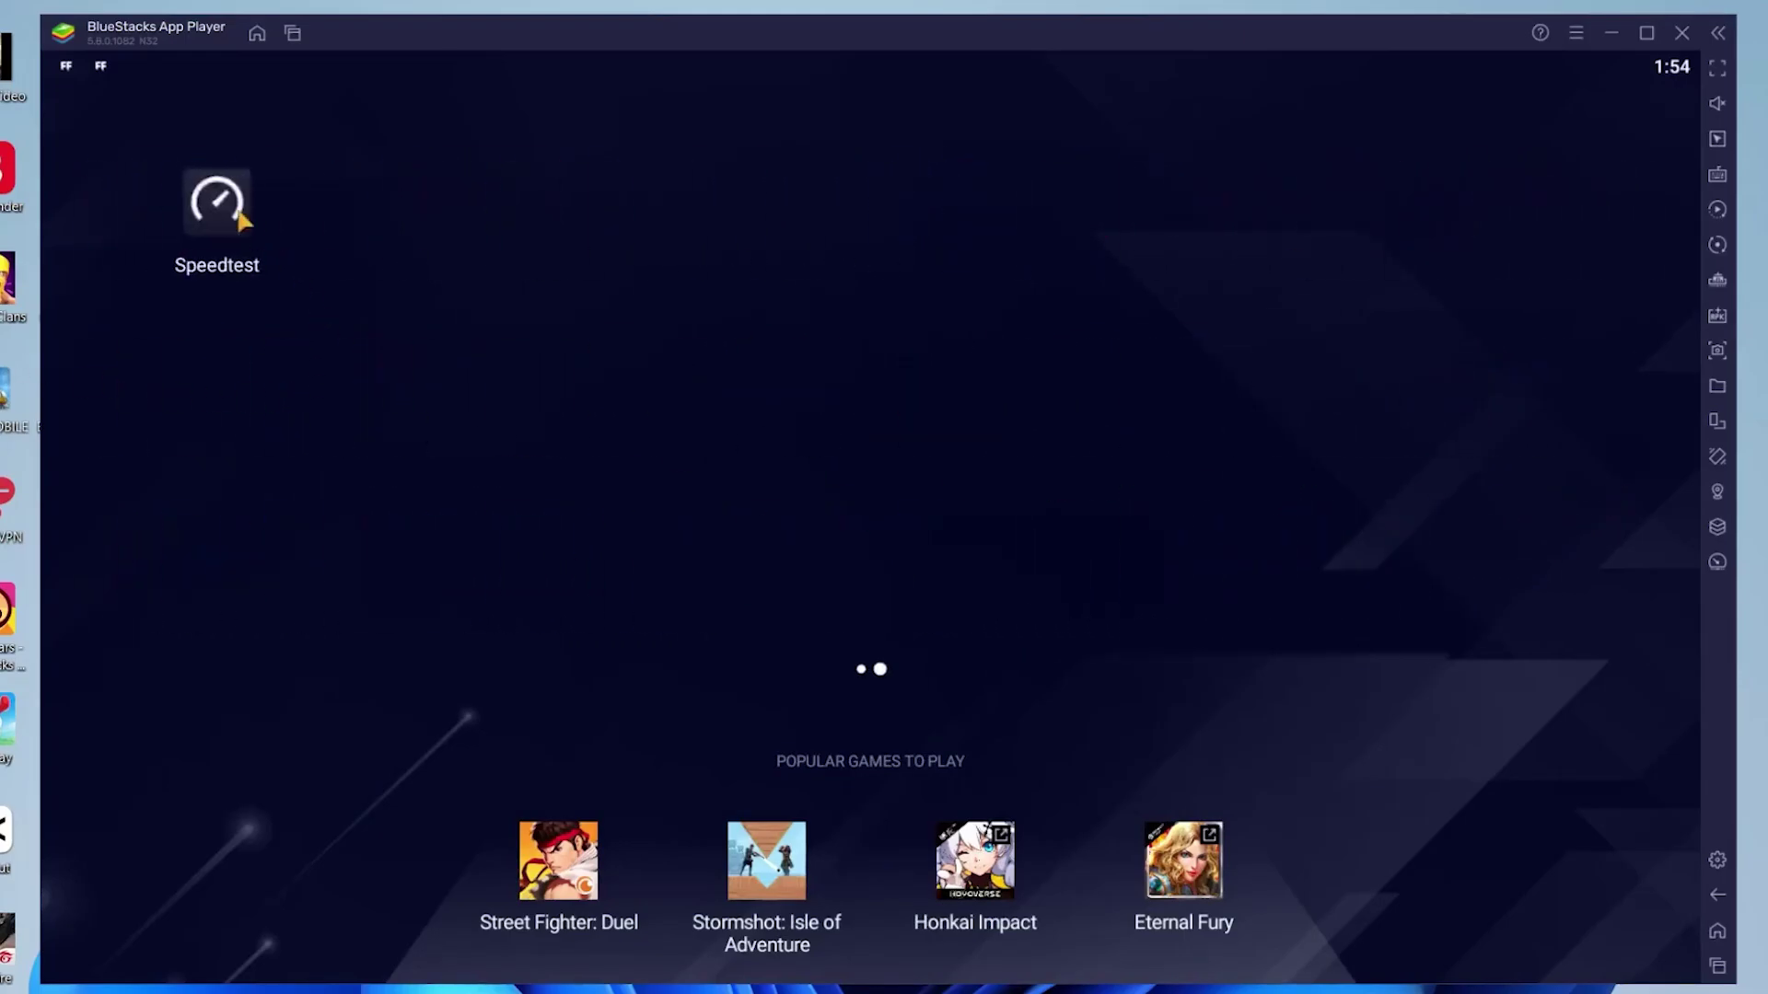
Launch Speedtest to its welcome screen, then return to the emulator home screen
{"action": "left_click", "coordinate": [237, 209]}
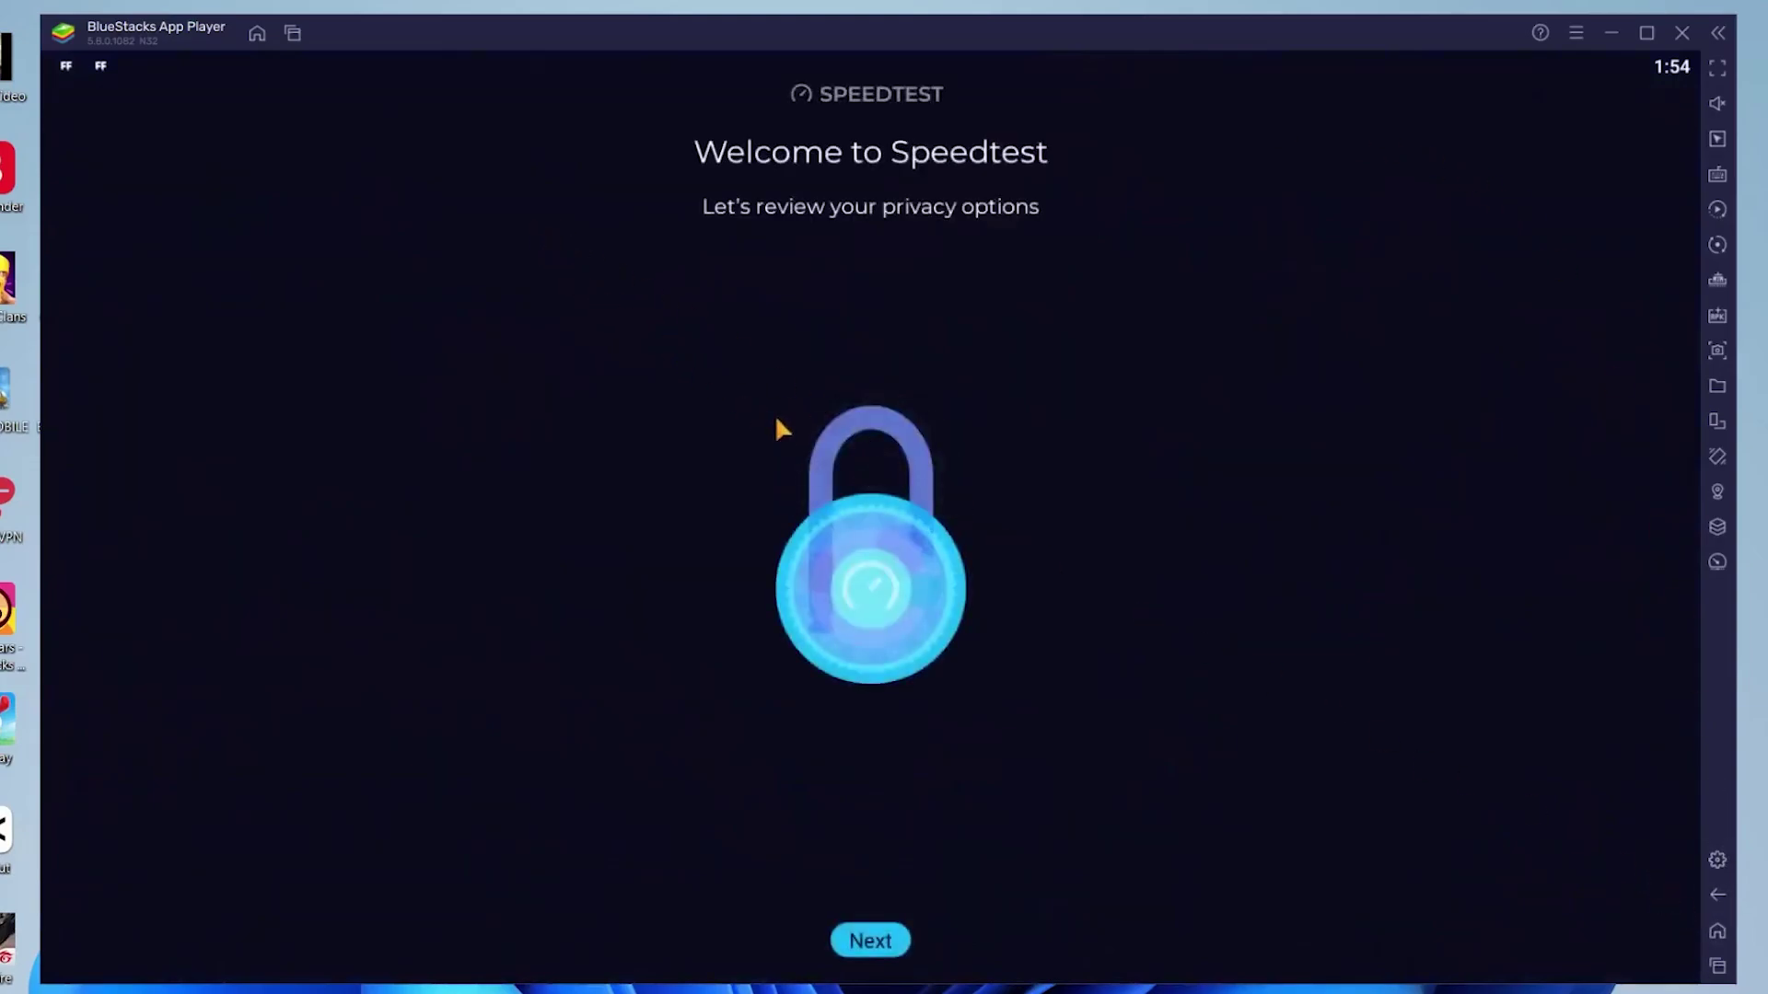
{"action": "left_click", "coordinate": [256, 33]}
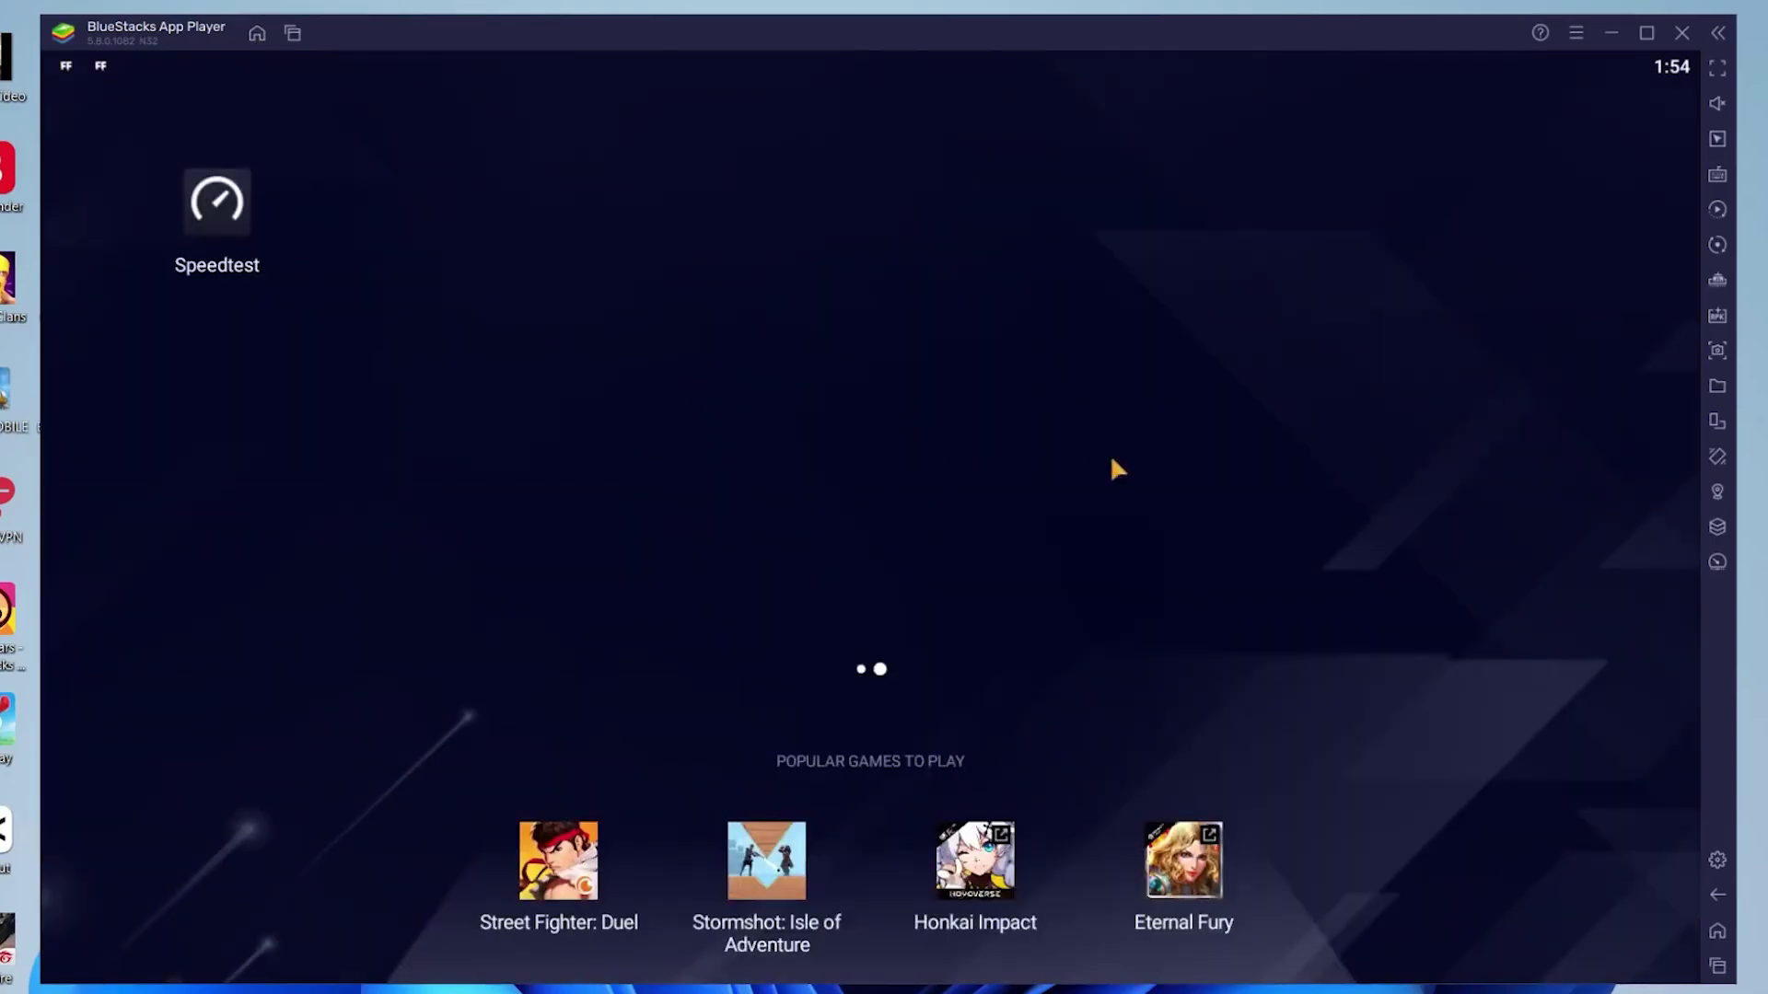
Review Performance settings and keep memory allocation at High (4 GB)
{"action": "left_click", "coordinate": [1717, 860]}
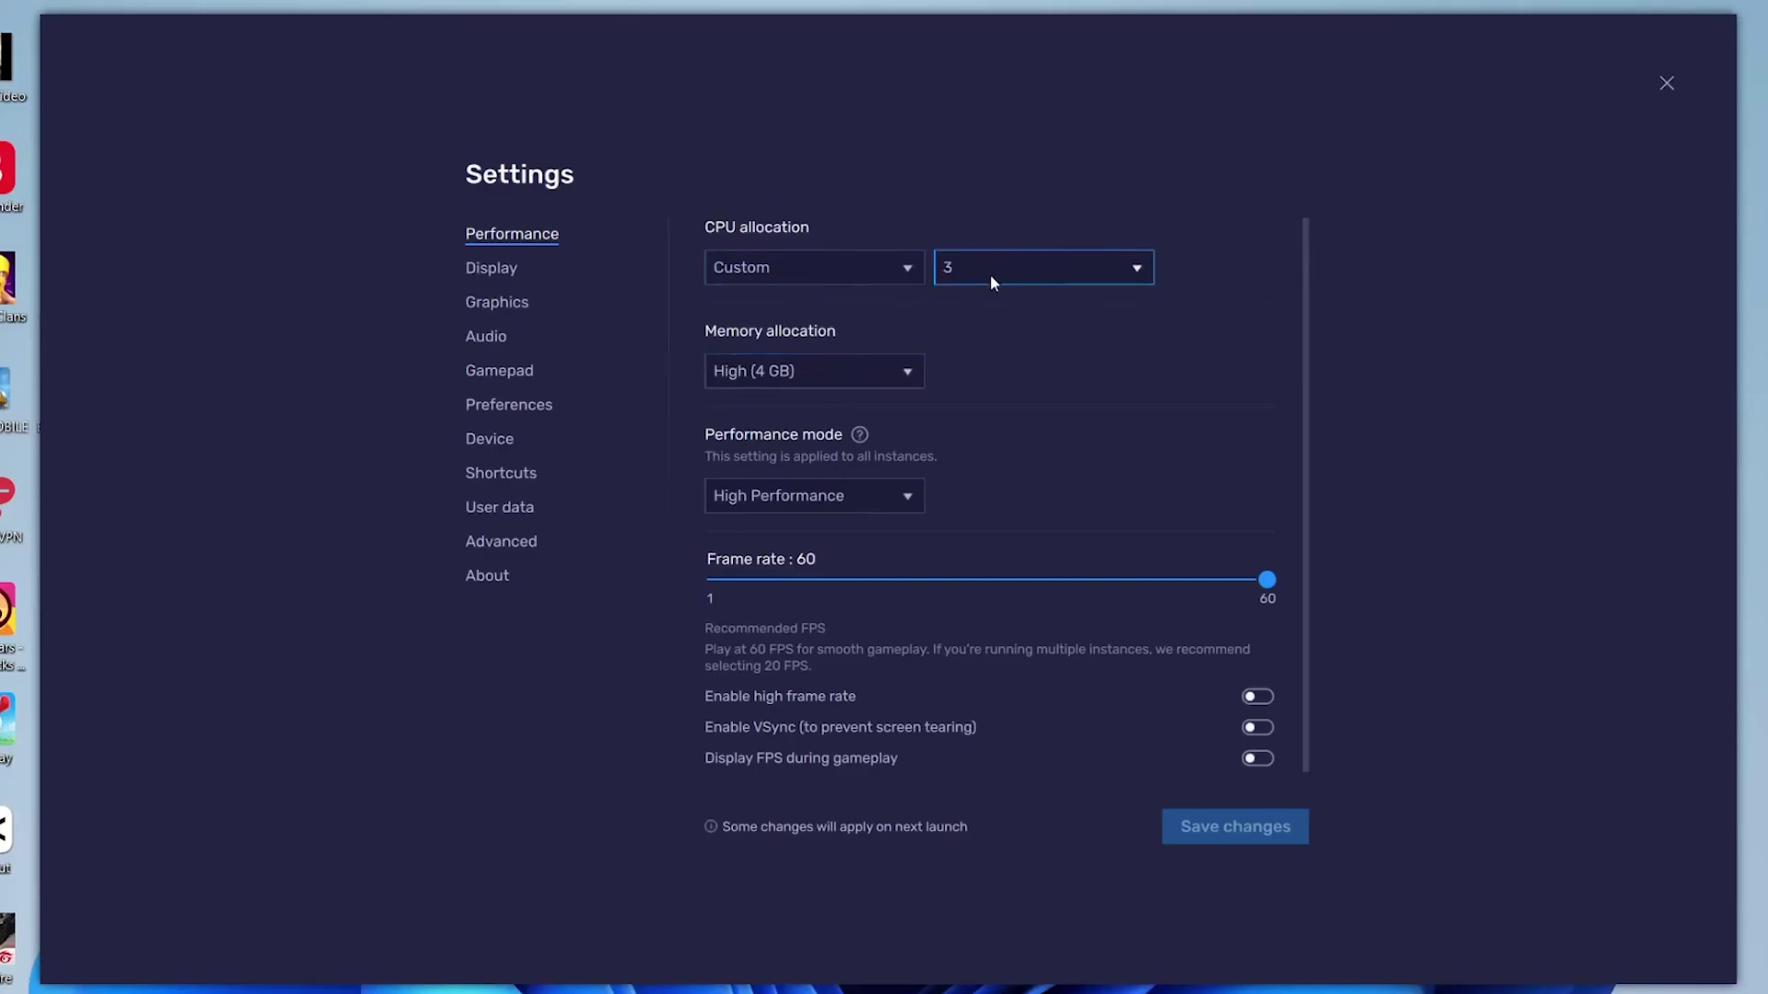
{"action": "left_click", "coordinate": [842, 372]}
{"action": "left_click", "coordinate": [822, 411]}
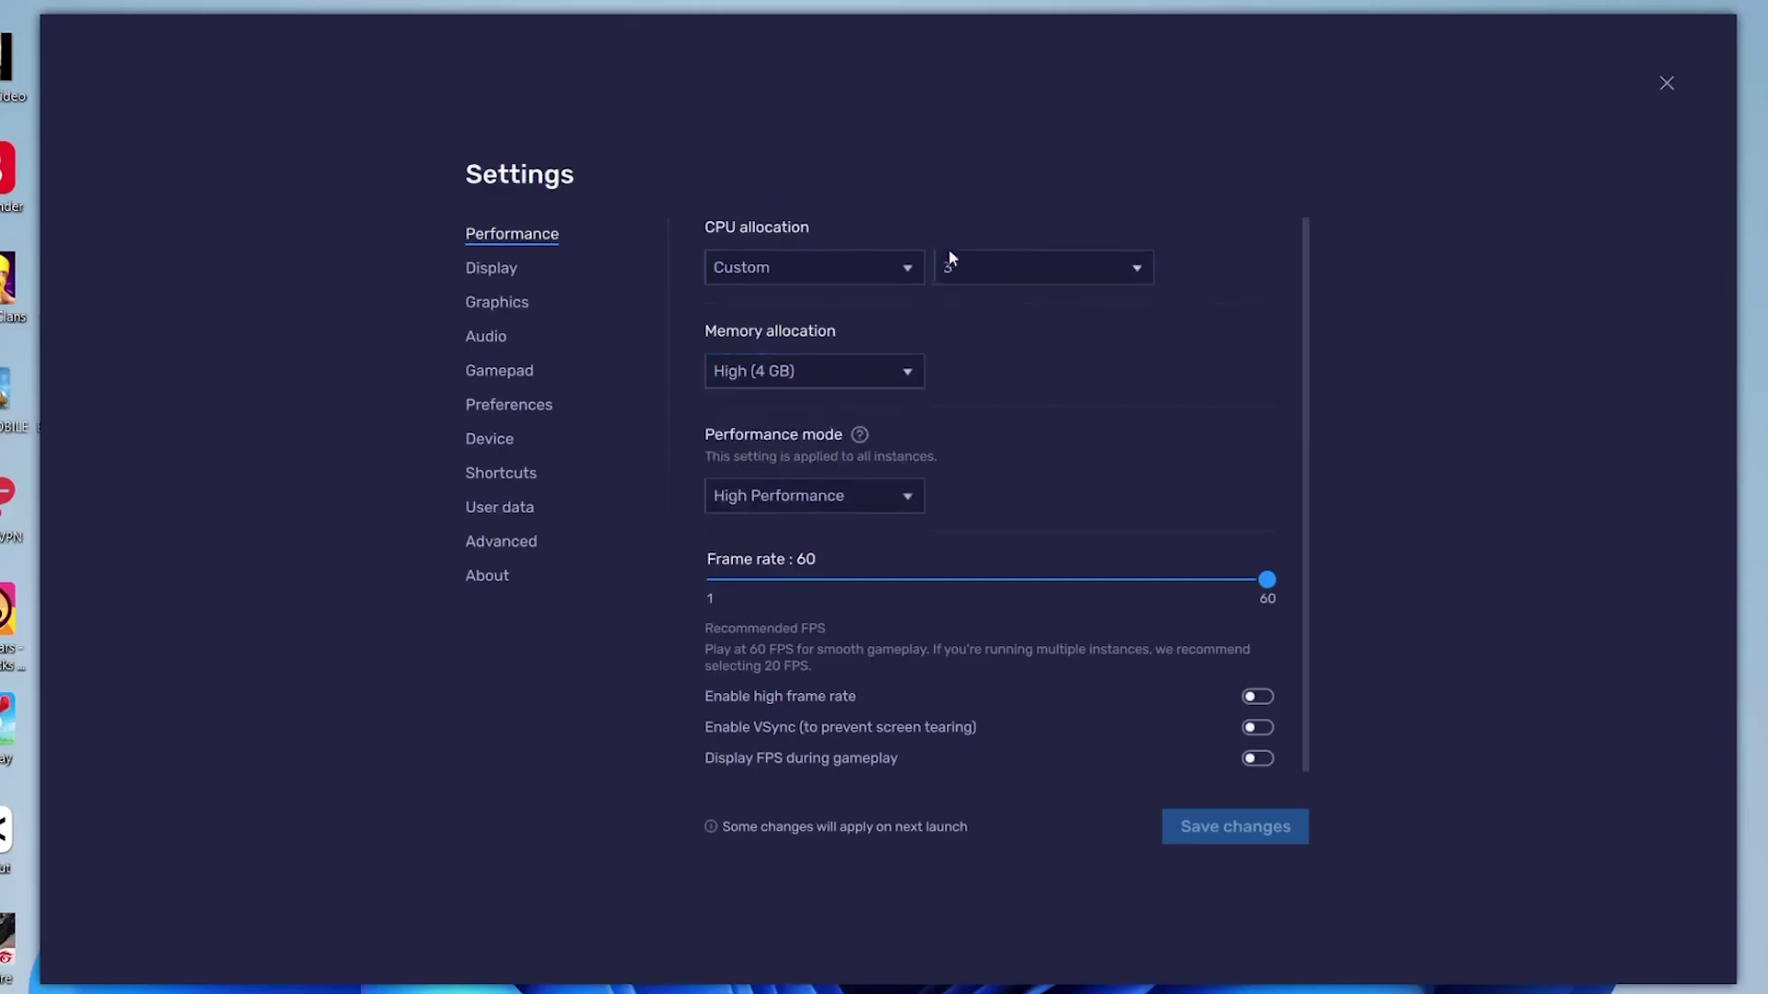